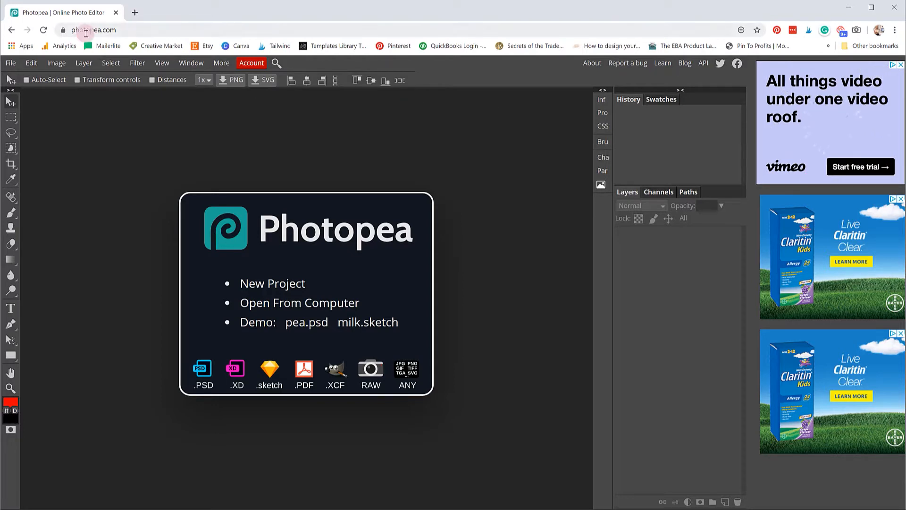
Step: Create a new project from the Twitter Header preset, 1500 x 500 px, with a white background
left_click(173, 30)
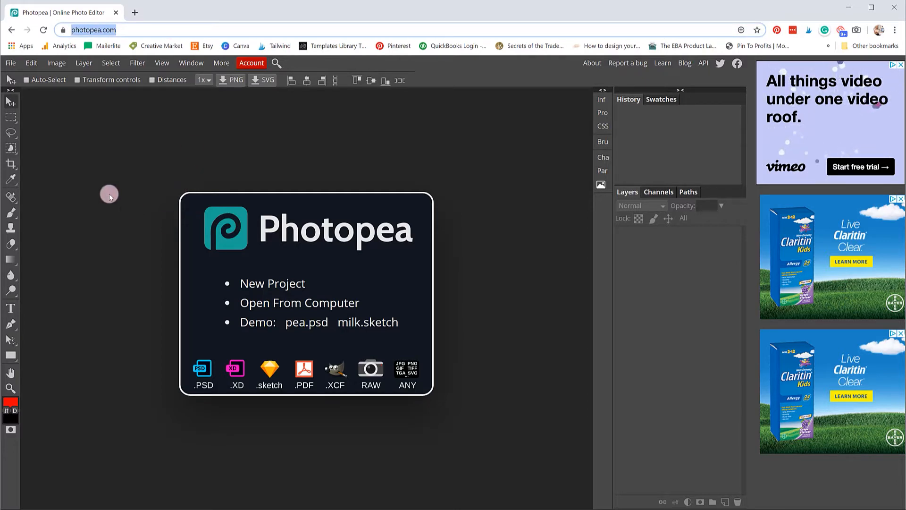
left_click(14, 65)
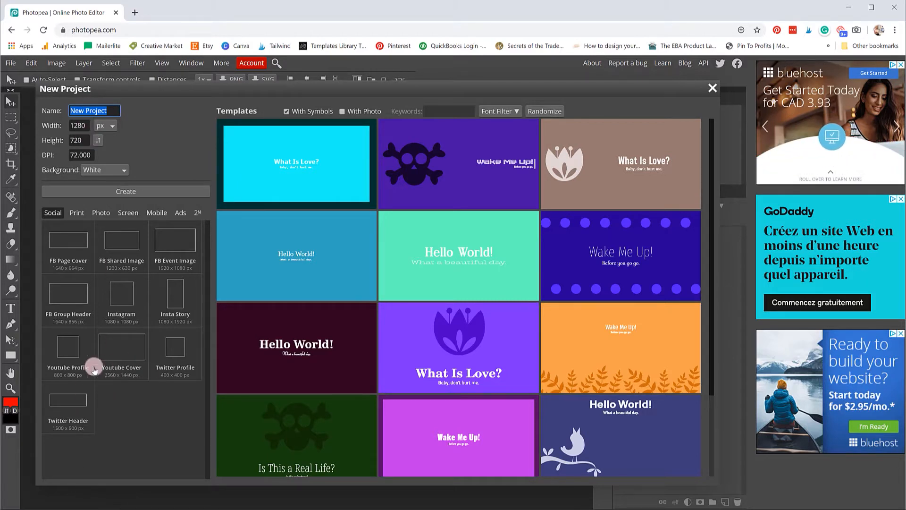
left_click(67, 414)
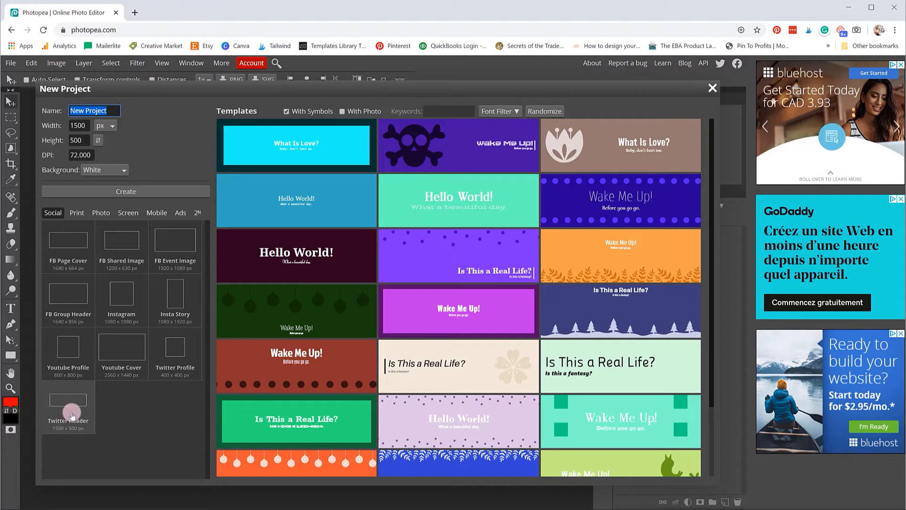
left_click(126, 190)
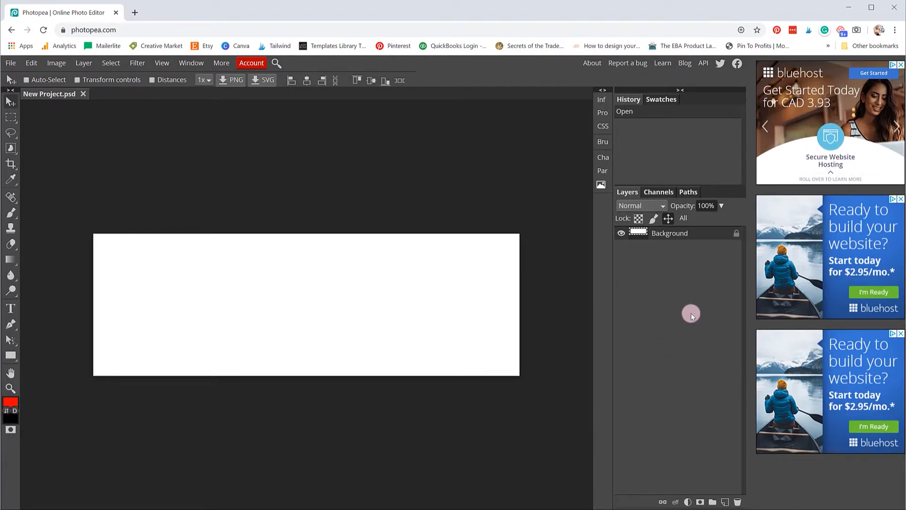
Step: Add a new empty layer and draw a text box spanning the full width of the canvas
left_click(725, 502)
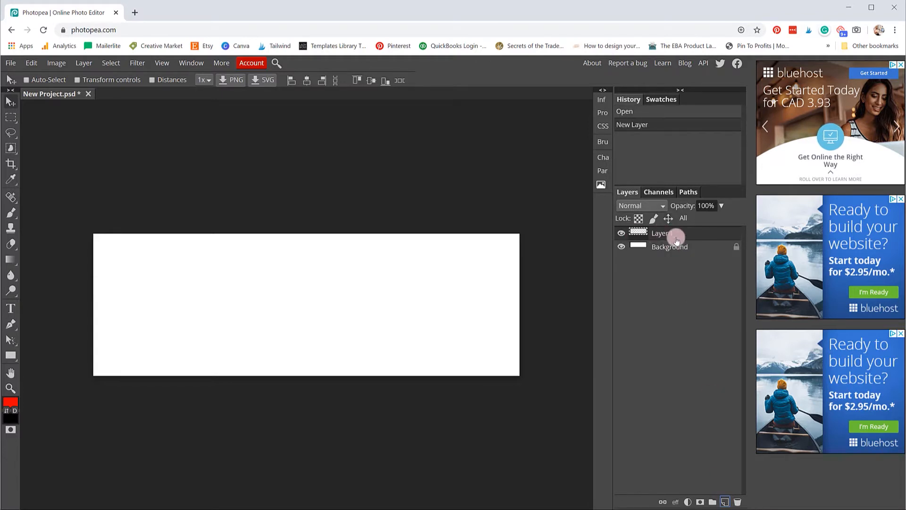
left_click(10, 308)
left_click_drag(107, 248, 519, 363)
left_click_drag(107, 305, 93, 308)
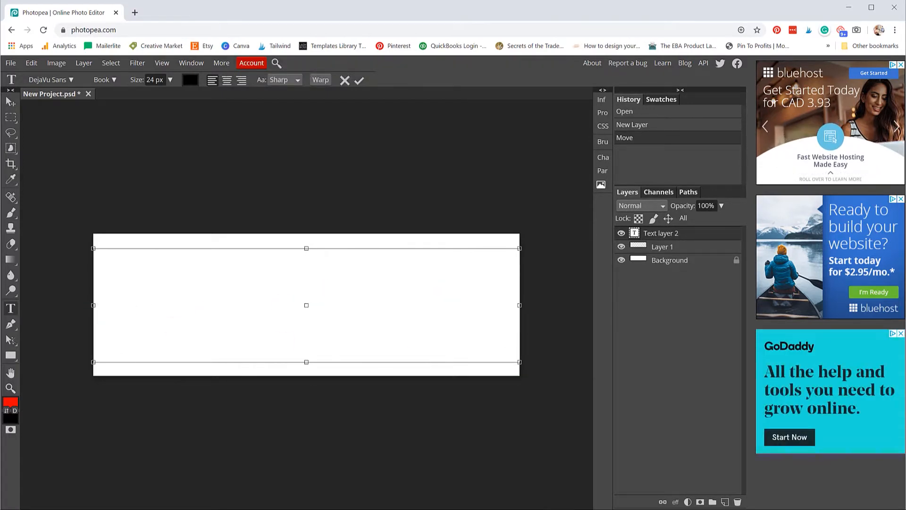
Step: Enter "Lady Boss Studio" in the text box and centre-align it
type("skfsjhfdsjdhfksdhf")
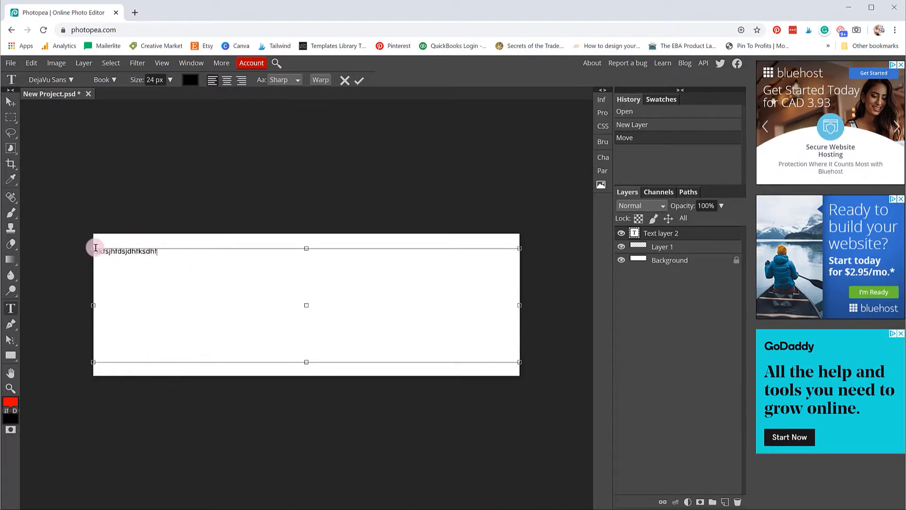
left_click_drag(161, 251, 89, 256)
type("Lady Boss Studio")
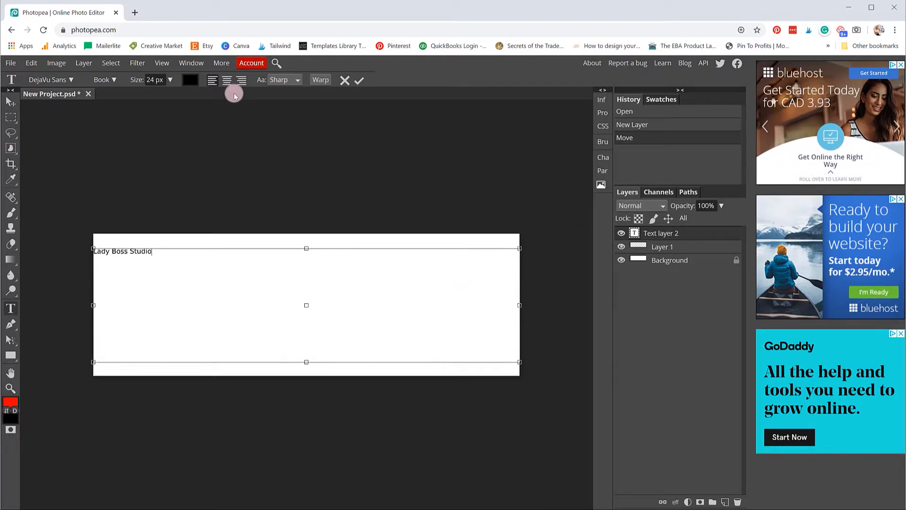
left_click(227, 80)
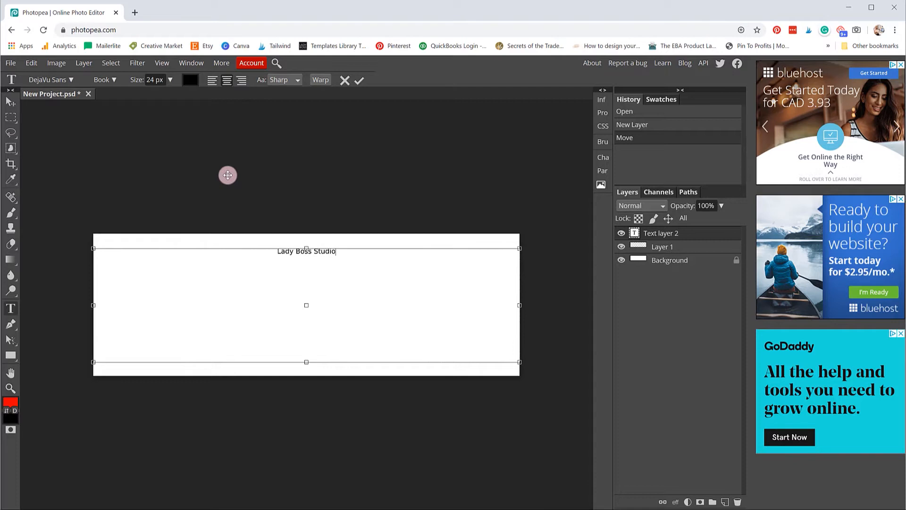
Step: Try to enlarge the font to 150 px and 400 px without selecting the text
left_click(169, 80)
left_click_drag(152, 96, 174, 97)
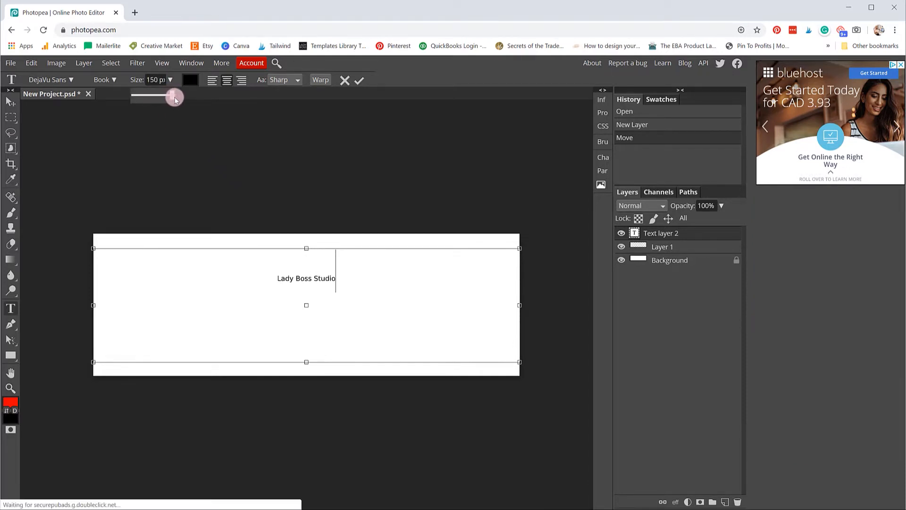
left_click(155, 80)
type("400")
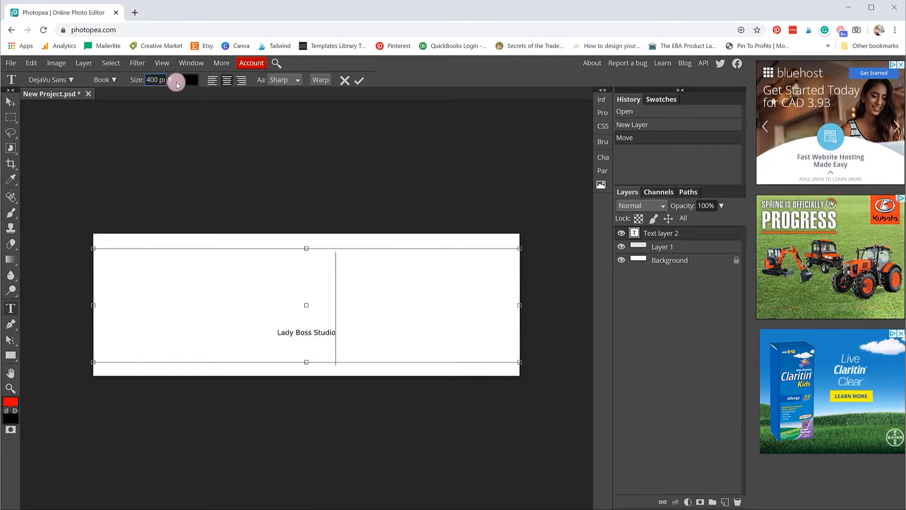
left_click(333, 325)
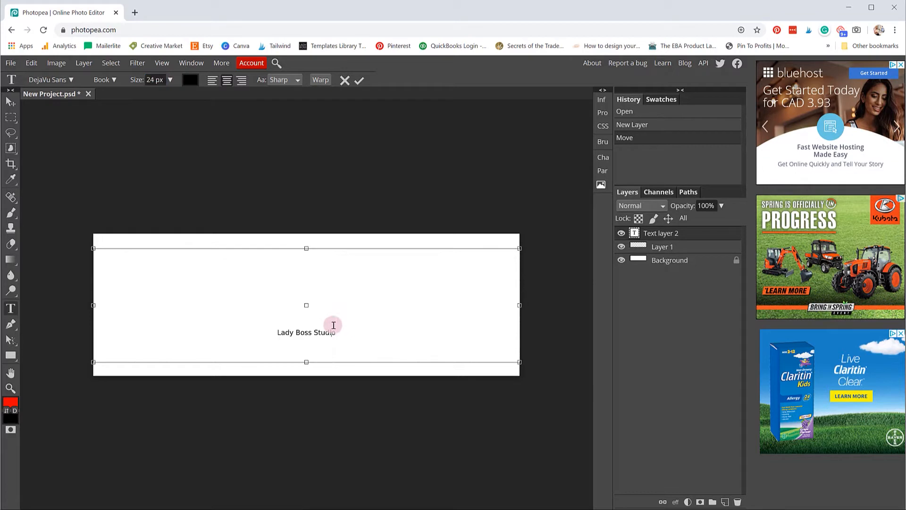
Step: Set the font size of the whole "Lady Boss Studio" text to 150 px
left_click_drag(336, 331, 247, 329)
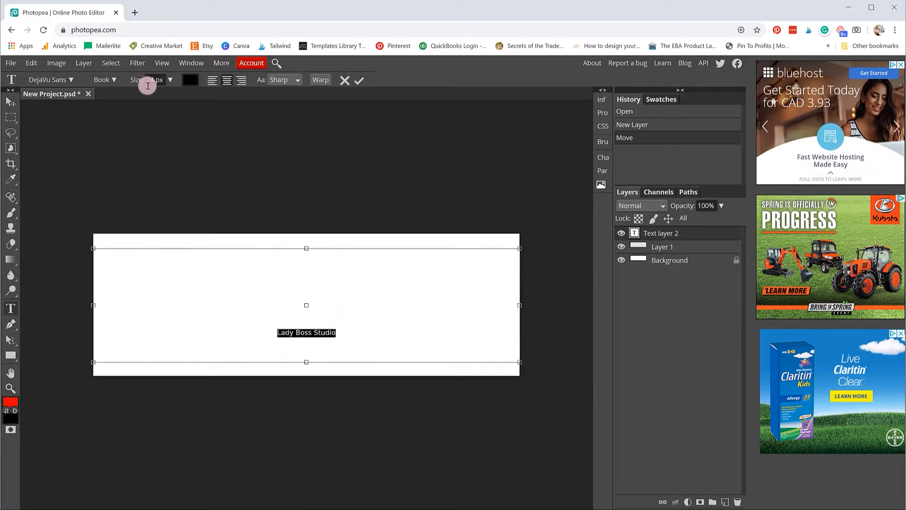
left_click(169, 81)
left_click_drag(154, 94, 173, 101)
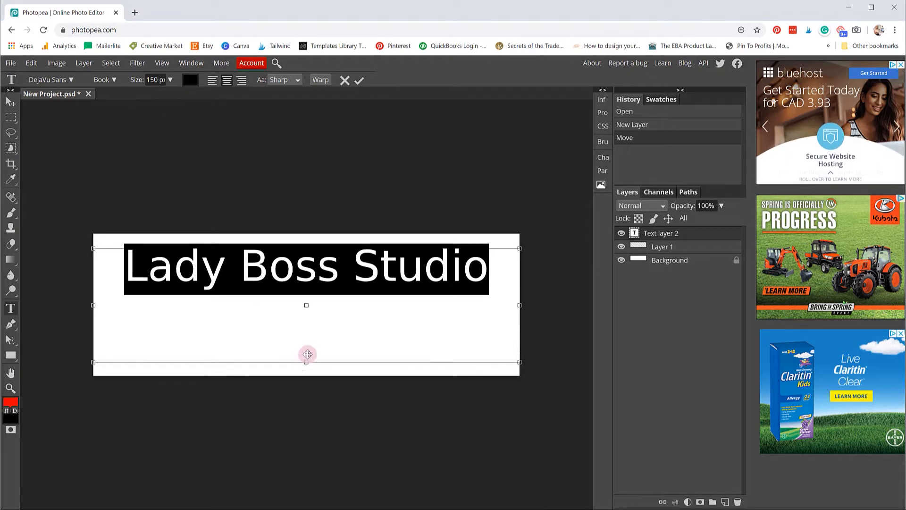
left_click(325, 288)
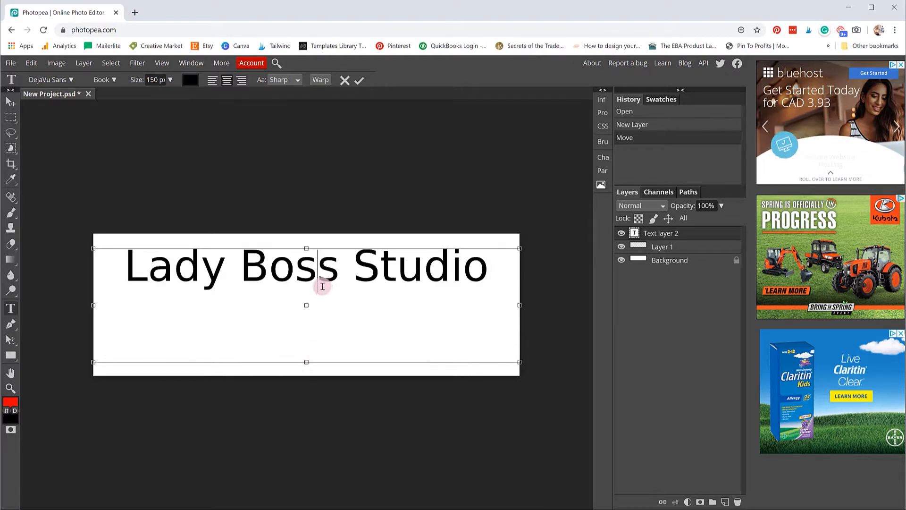
Step: Load the custom font file Marshmallow.otf from the LBS 2020 folder
left_click_drag(486, 269, 105, 273)
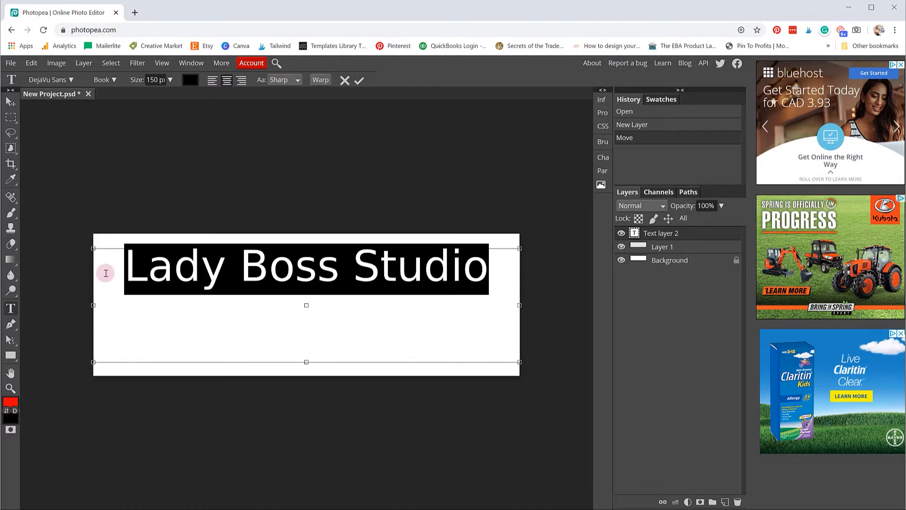
left_click(70, 81)
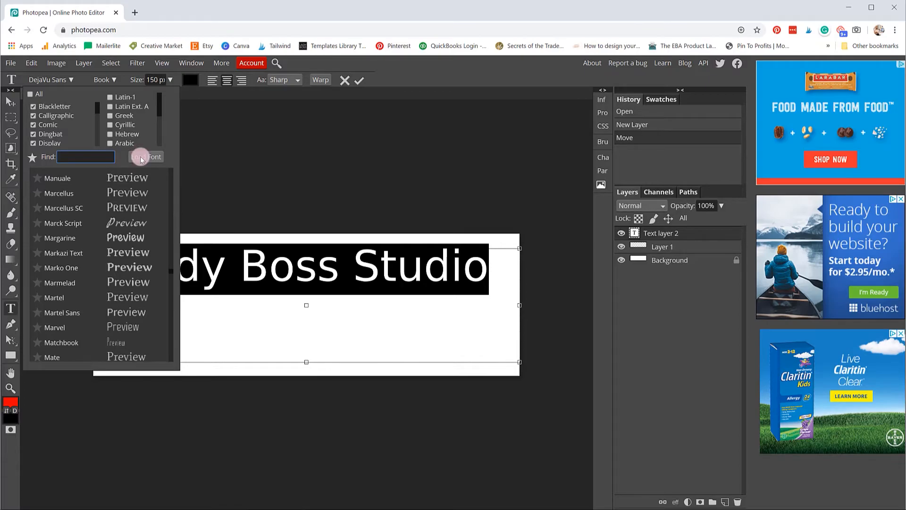
left_click(141, 159)
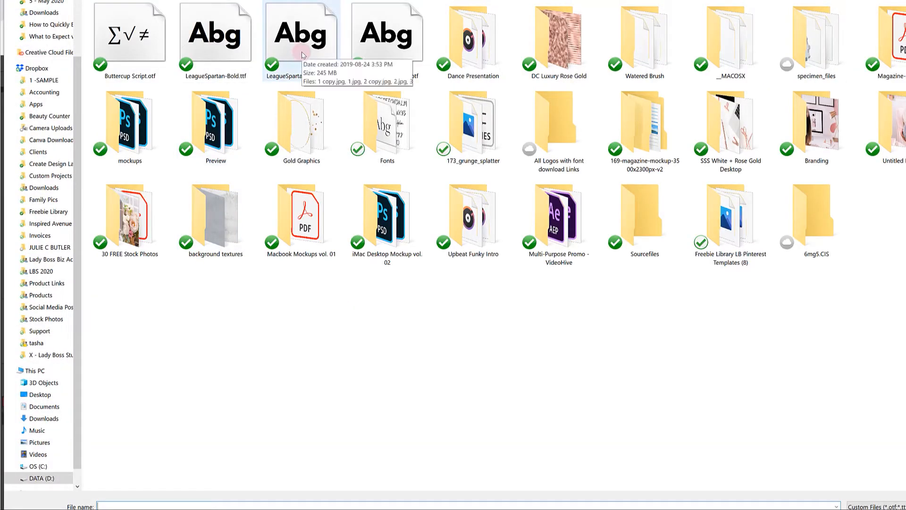
left_click(41, 271)
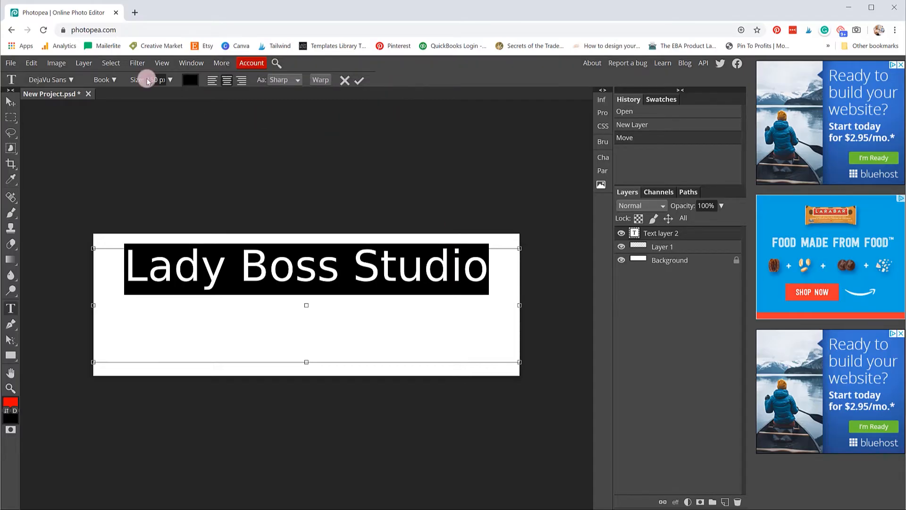
Step: Search the fonts for "marsh" and apply Marshmallow to the "Lady Boss Studio" text
left_click(70, 80)
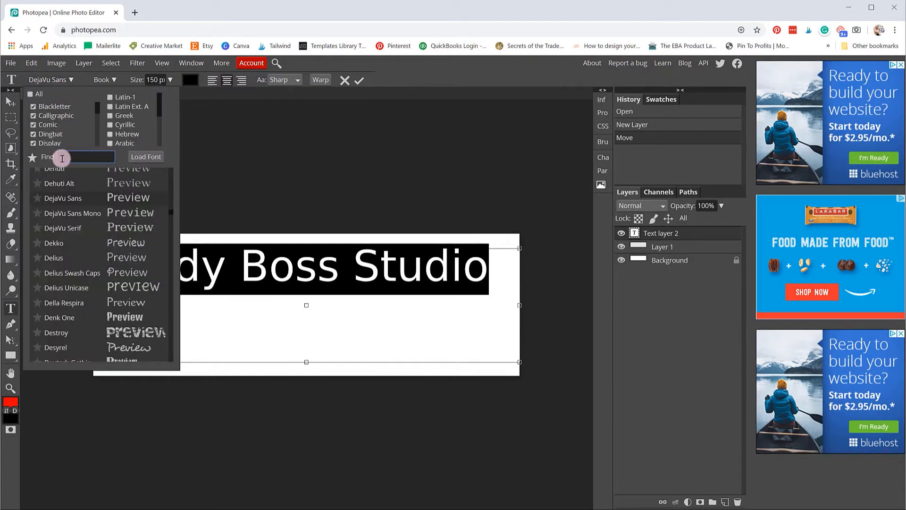
type("marsh")
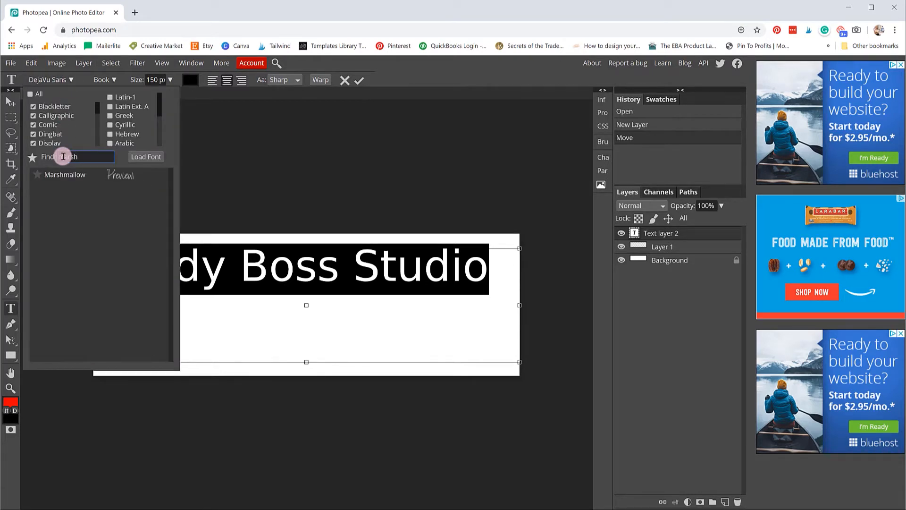
left_click(67, 173)
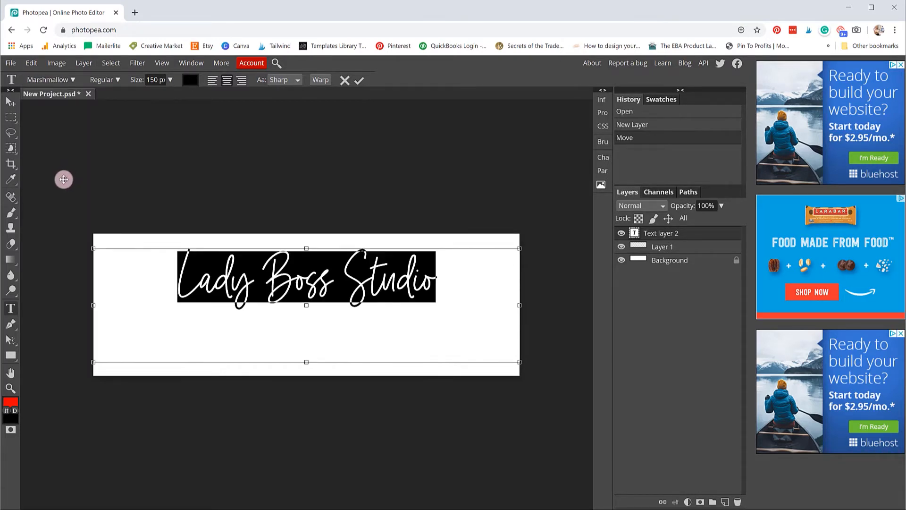
Step: Enlarge the text to 175 px and 250 px, then reduce it to fit on one line across the canvas
left_click(169, 83)
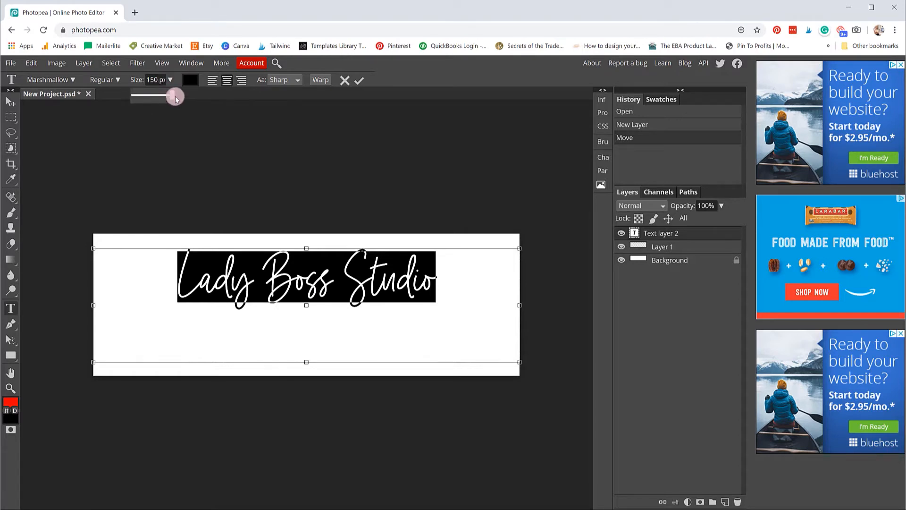
left_click(145, 80)
left_click_drag(148, 80, 181, 86)
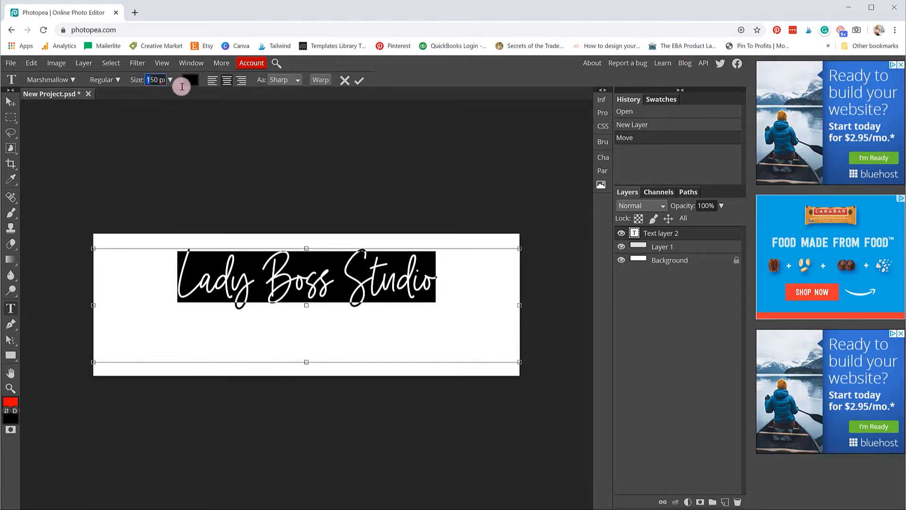
type("175")
key("Return")
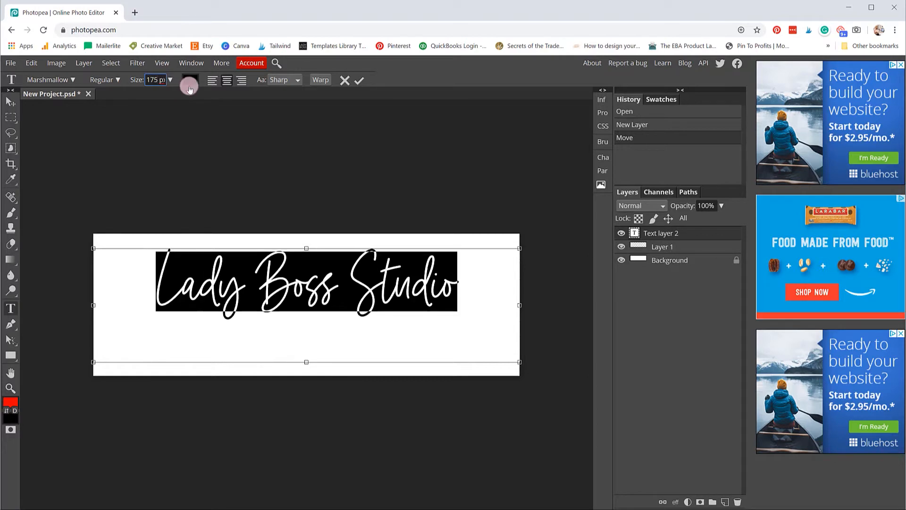
left_click(159, 78)
left_click_drag(148, 80, 174, 80)
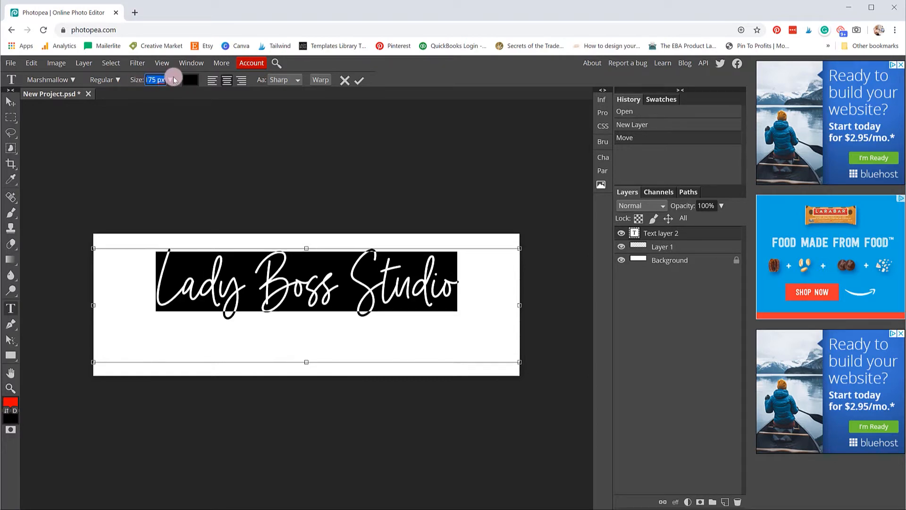
type("250")
key("Return")
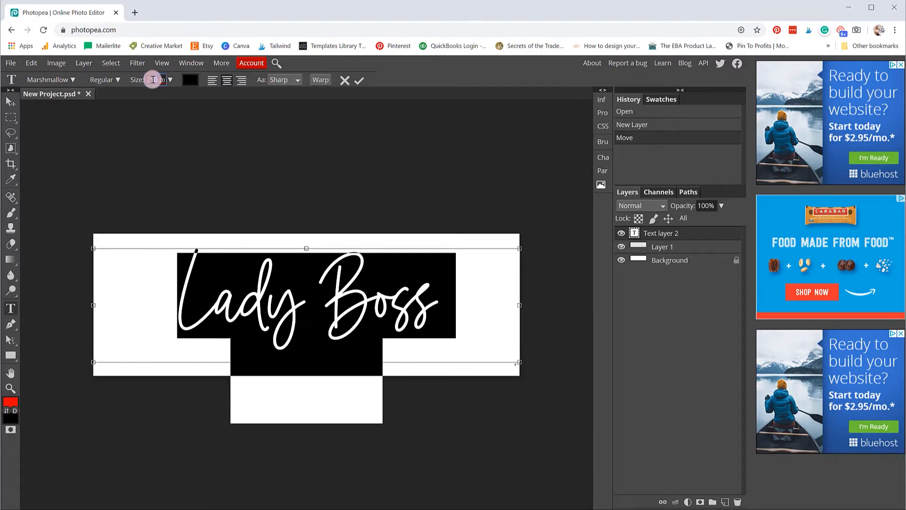
key("Return")
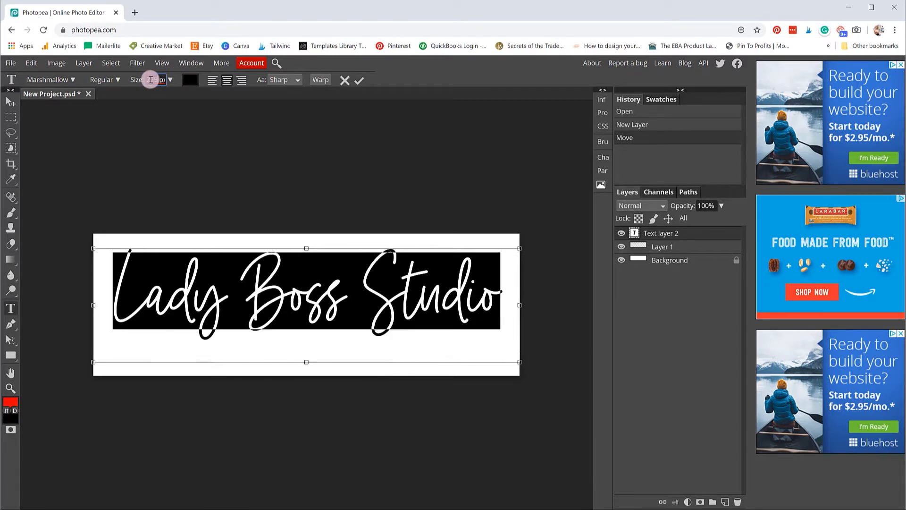
Step: Move the "Lady Boss Studio" text slightly down to centre it vertically on the canvas
left_click(7, 103)
left_click_drag(283, 300, 284, 313)
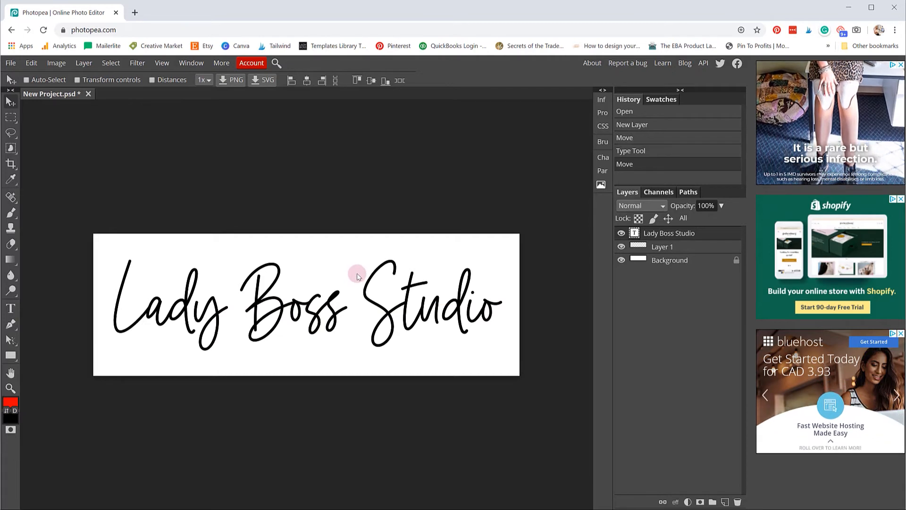
Step: Place the New Rose Gold Swatch image from the Rose Gold folder in Products as a new layer
left_click(12, 63)
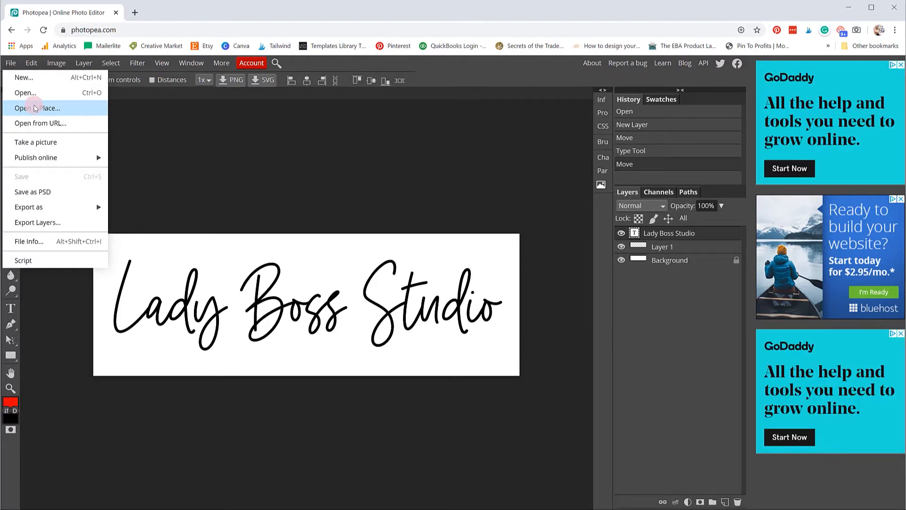
left_click(36, 109)
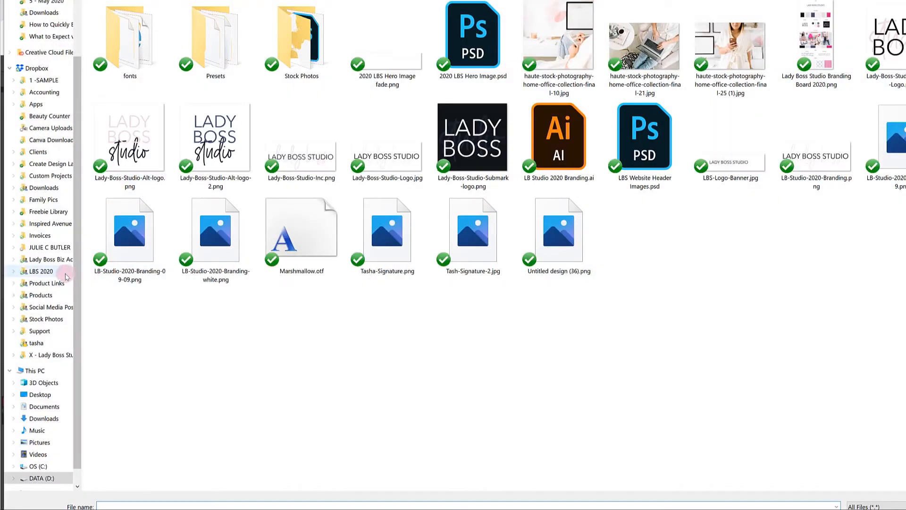
left_click(52, 295)
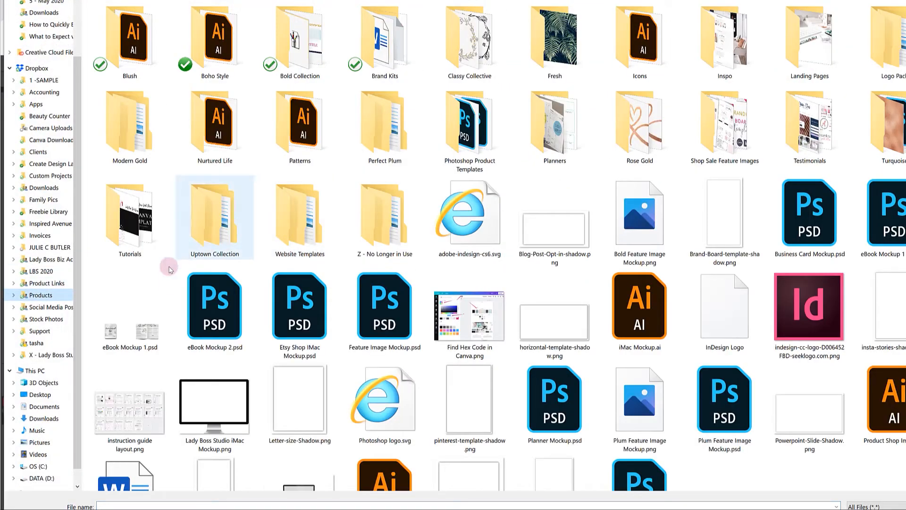
double_click(641, 142)
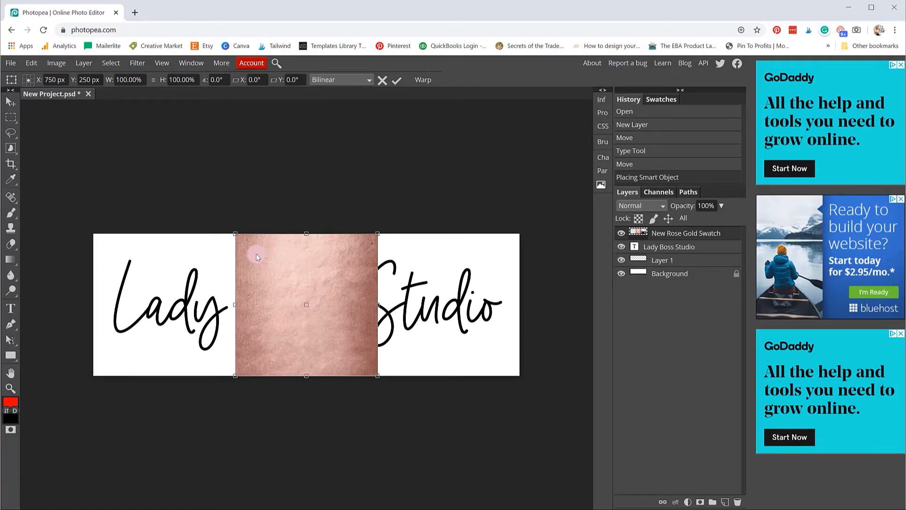
Step: Scale the rose gold swatch to 300% to cover the canvas, position it at X 750, Y 275 px and apply the transform
left_click_drag(238, 234, 92, 147)
left_click_drag(376, 375, 520, 500)
left_click_drag(409, 306, 409, 312)
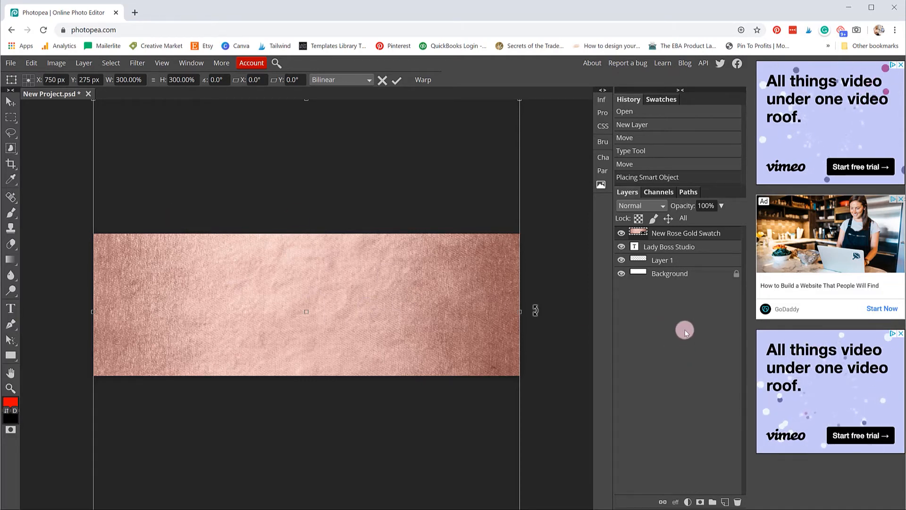
key("Return")
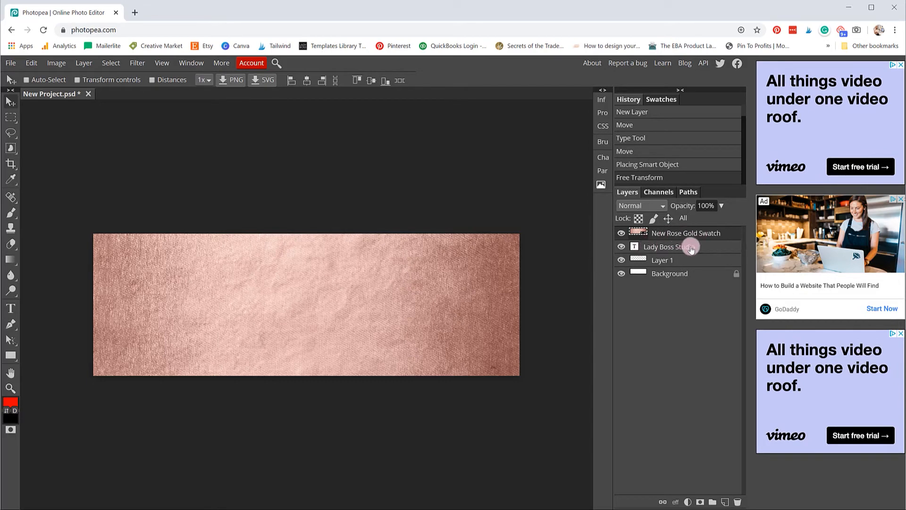
Step: Delete the empty Layer 1 and clip the New Rose Gold Swatch layer to the "Lady Boss Studio" text
left_click_drag(682, 260, 738, 502)
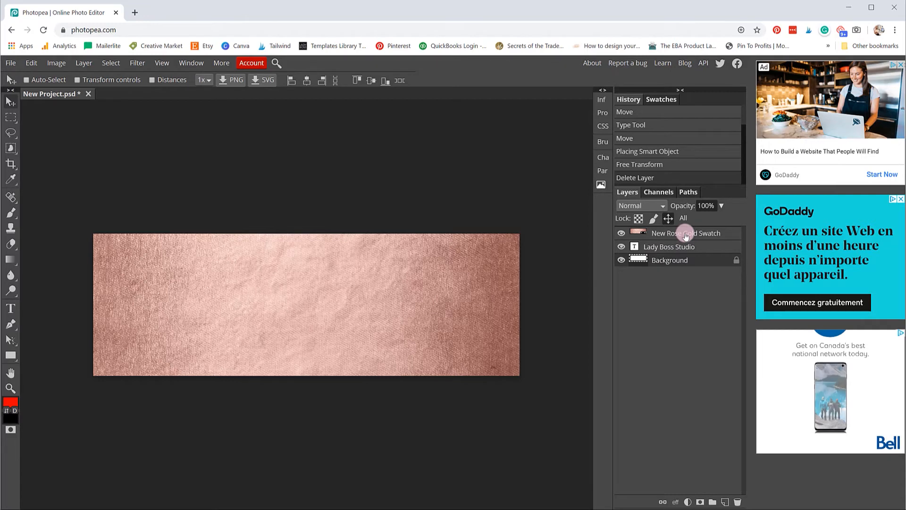
key("ctrl+alt+g")
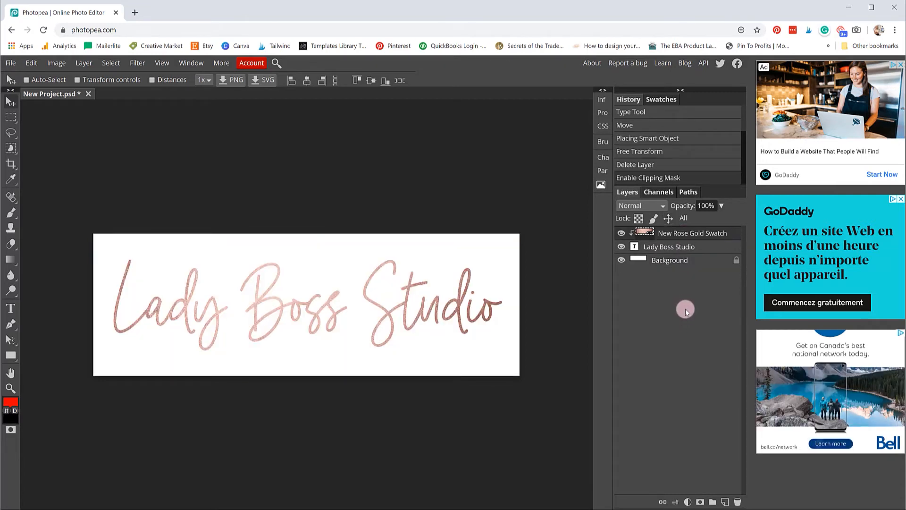
Step: Unlock the white Background layer and delete it to make the text design's background transparent
left_click(733, 263)
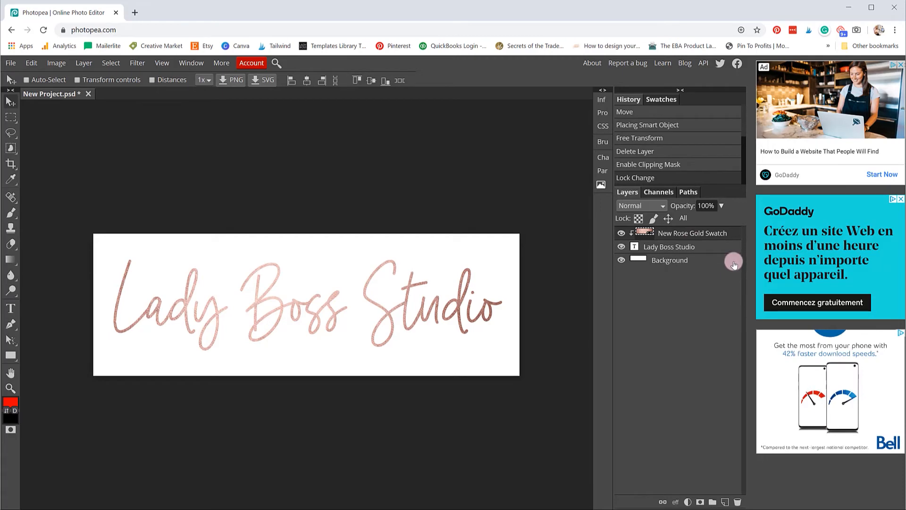
left_click_drag(730, 264, 737, 499)
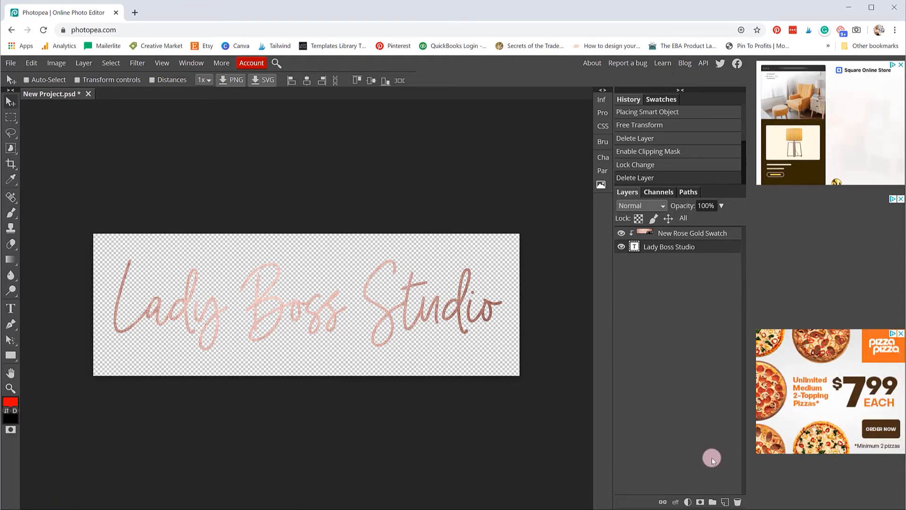
Step: Crop the canvas closely around the "Lady Boss Studio" text to about 1411 × 365 px
key("z")
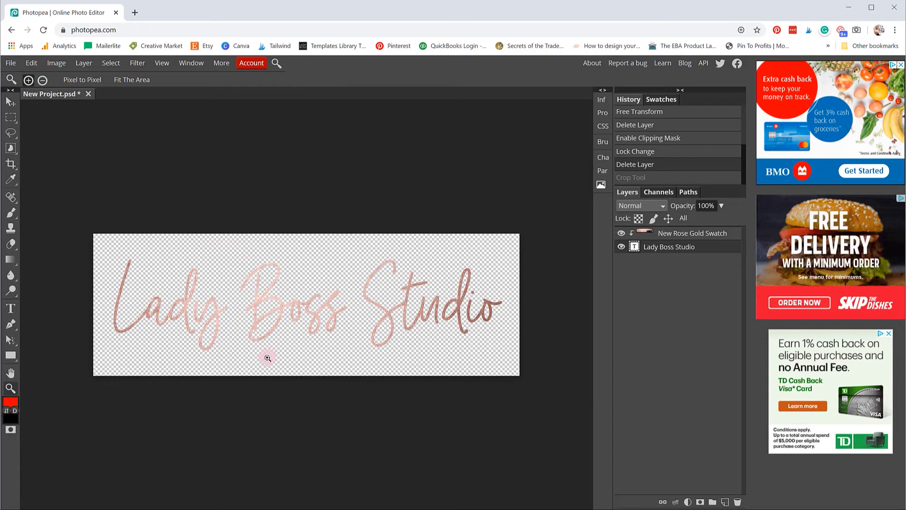
left_click(10, 164)
left_click_drag(93, 252, 506, 355)
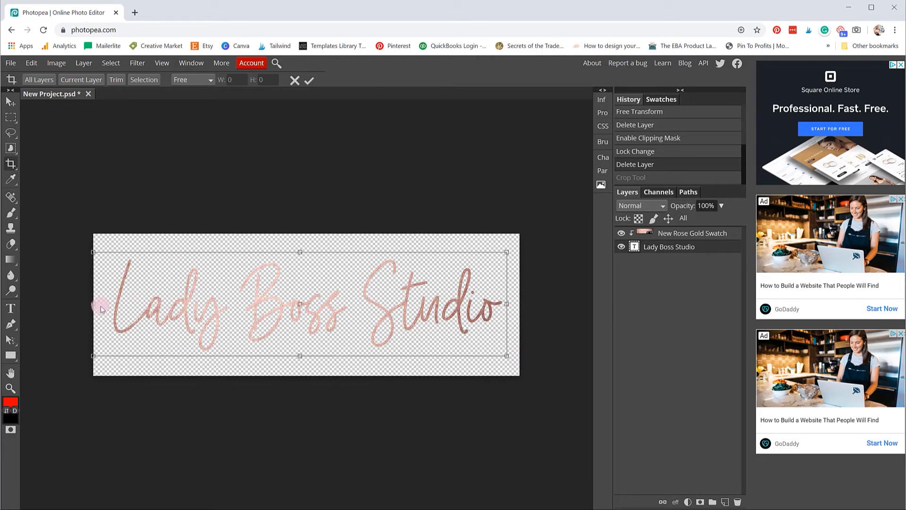
left_click_drag(97, 307, 105, 306)
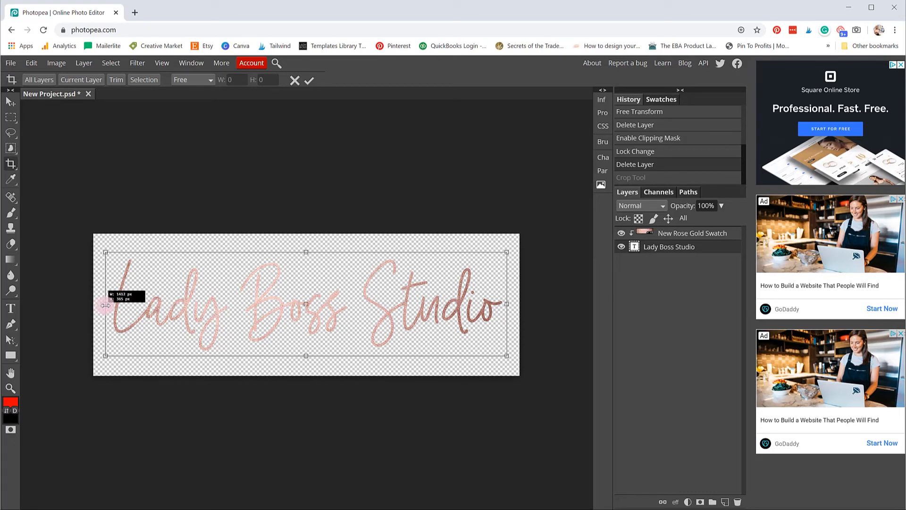
left_click_drag(105, 305, 105, 305)
key("Return")
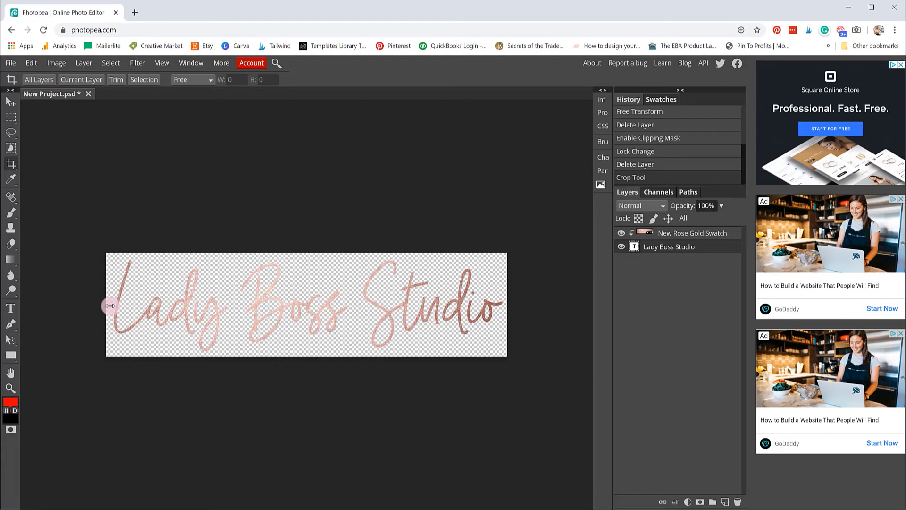
Step: Export the cropped text design as a PNG, keeping the offered size and quality
left_click(10, 80)
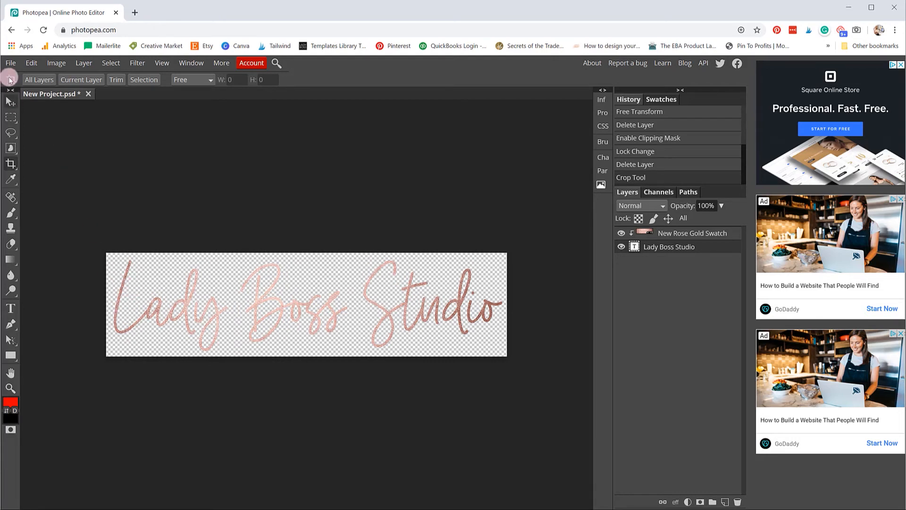
left_click(10, 63)
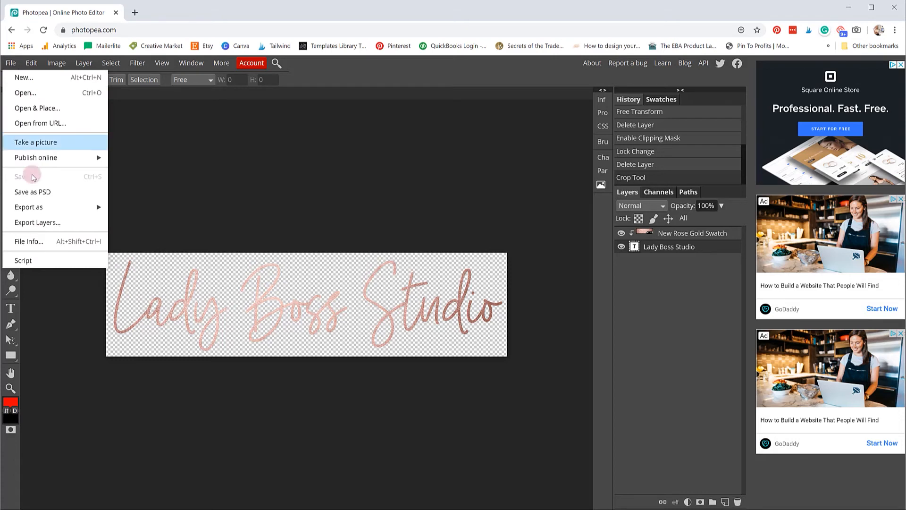
left_click(48, 208)
left_click(155, 211)
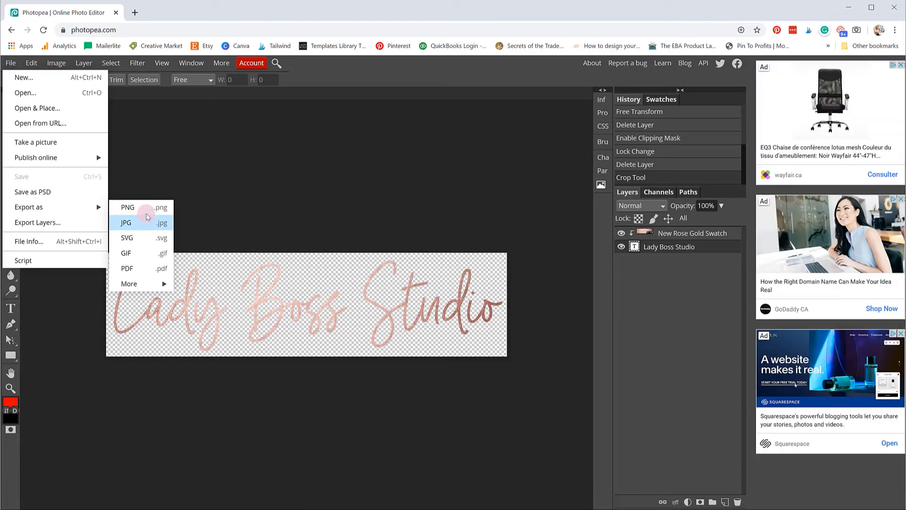
left_click(142, 208)
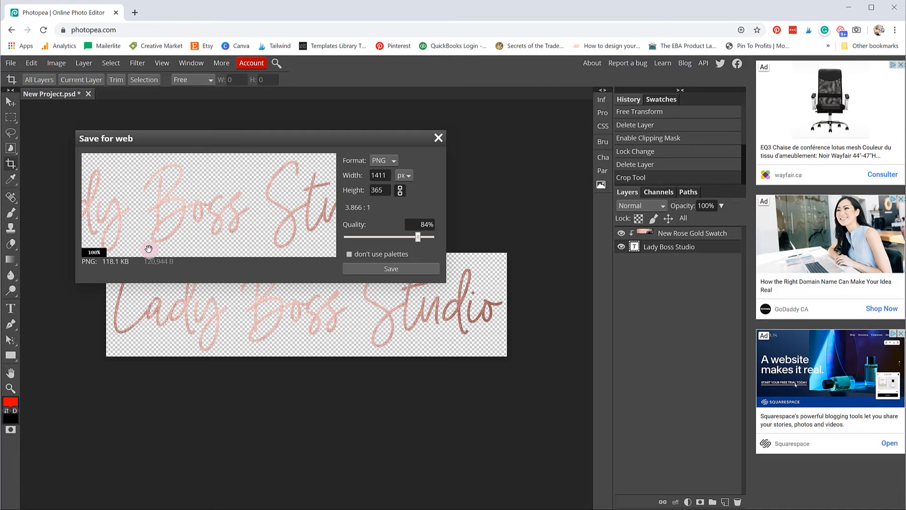
left_click(375, 269)
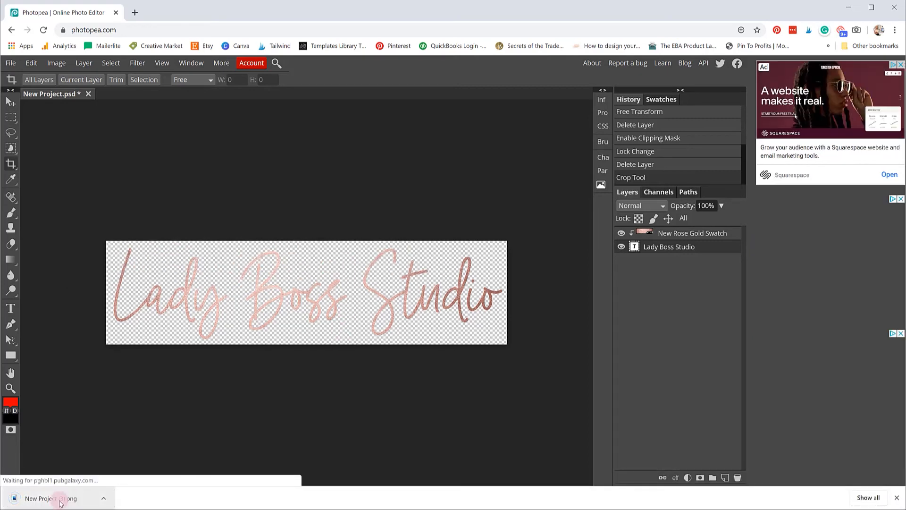
Step: Open the downloaded PNG in the image viewer to check the foil text, and close the viewer
left_click(65, 499)
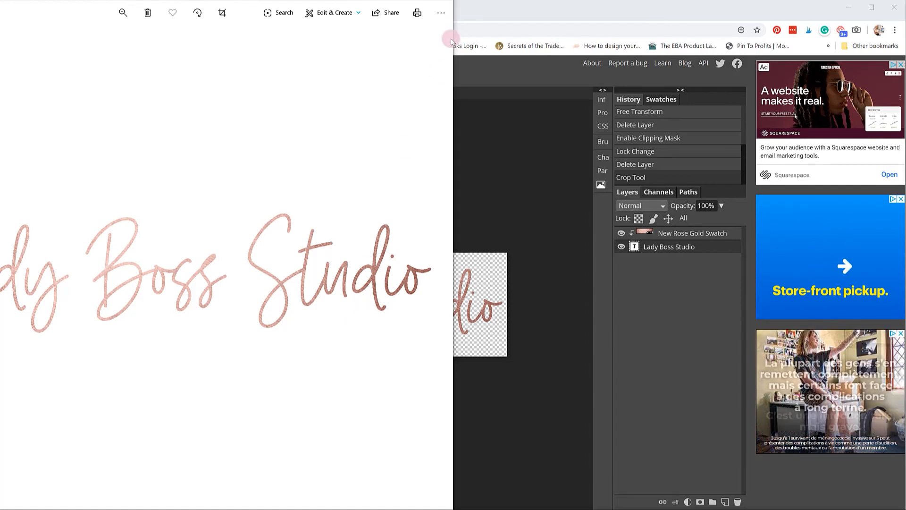
left_click(449, 2)
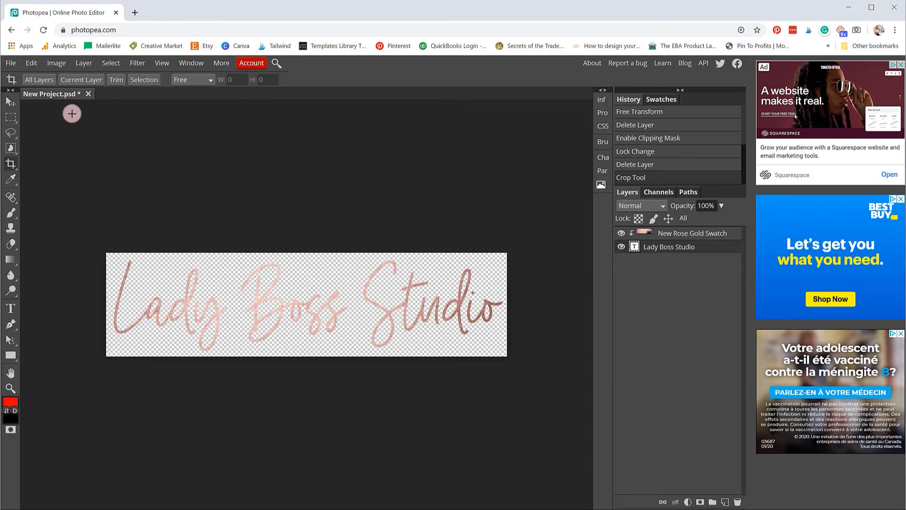
Step: Create a new project from the Instagram preset, 1080 × 1080 px with a white background
left_click(11, 63)
left_click(15, 74)
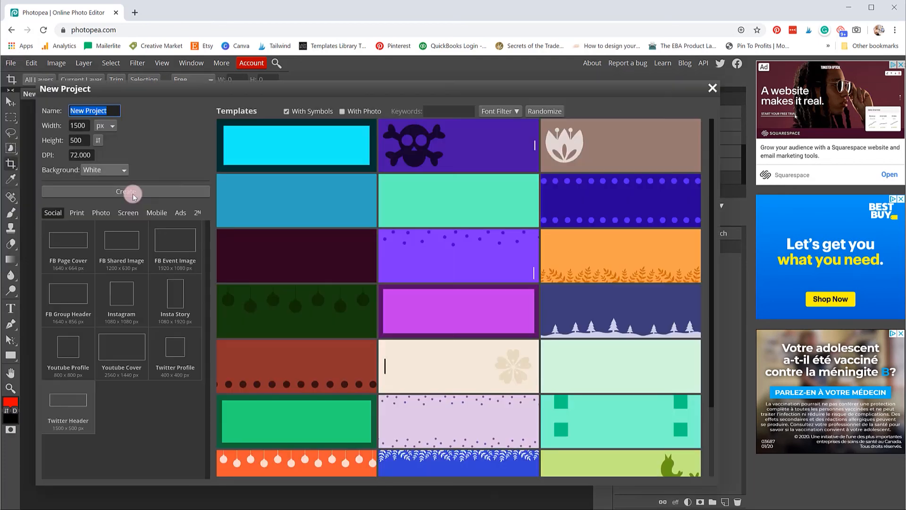
left_click(129, 303)
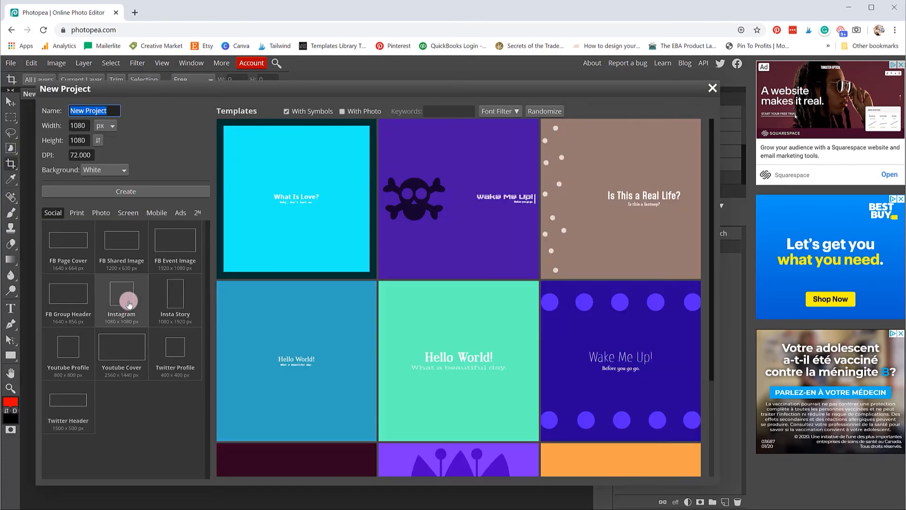
left_click(125, 191)
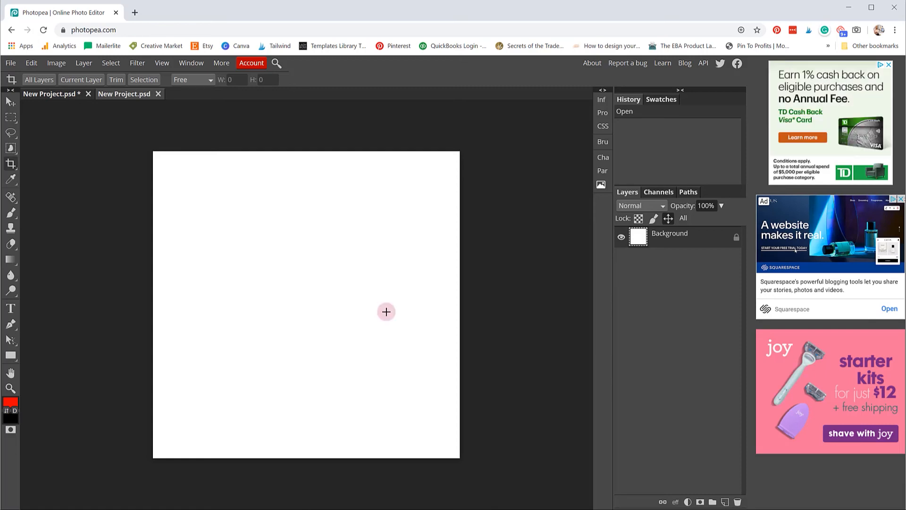
Step: Place the leaf drawing Untitled design (14).png from the Dropbox Downloads folder as a new layer
left_click(11, 62)
left_click(185, 211)
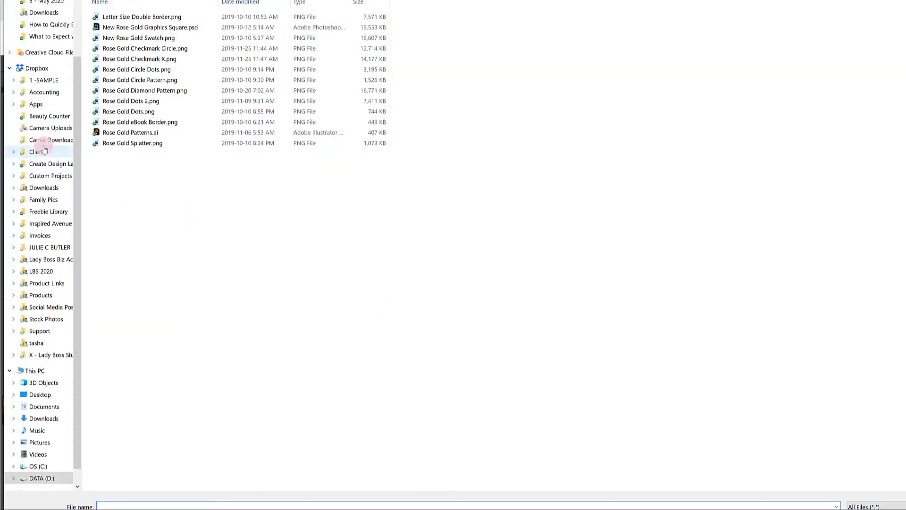
left_click(44, 188)
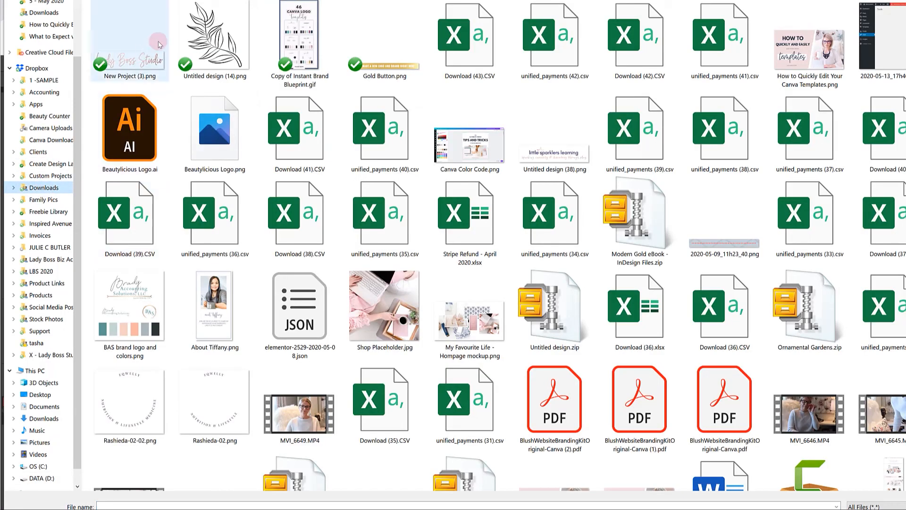
left_click(211, 29)
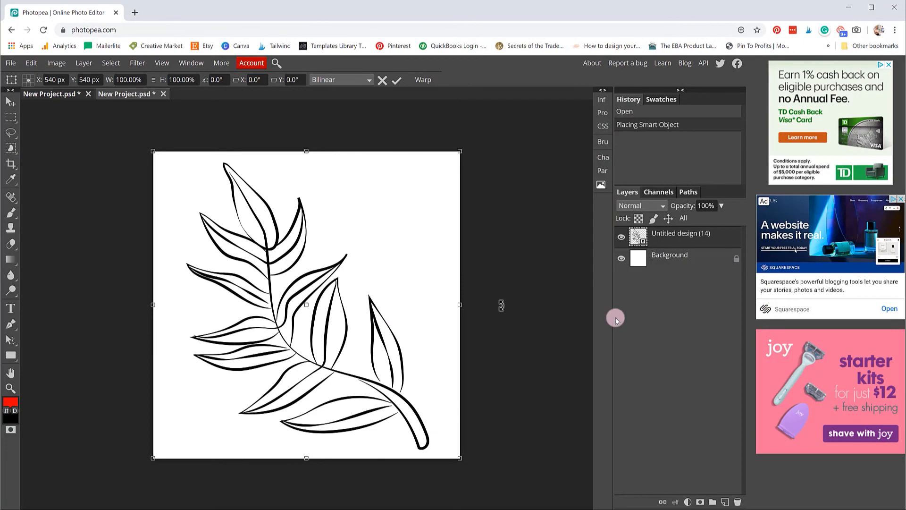
Step: Apply the leaf image's placement, unlock the white Background layer beneath it and delete that layer
left_click(735, 259)
left_click_drag(733, 269, 738, 500)
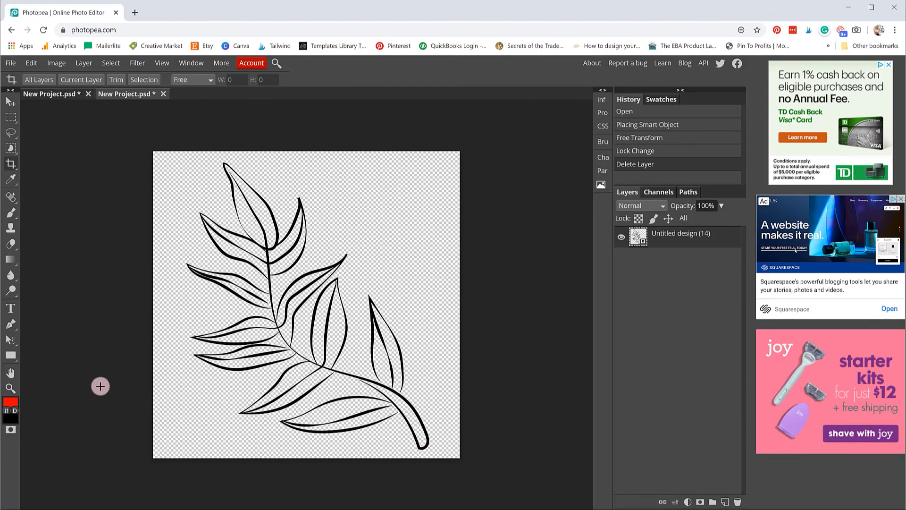
Step: Place the Modern Gold Metallic swatch image at full canvas size above the leaf drawing and clip it to the leaf layer
left_click(10, 62)
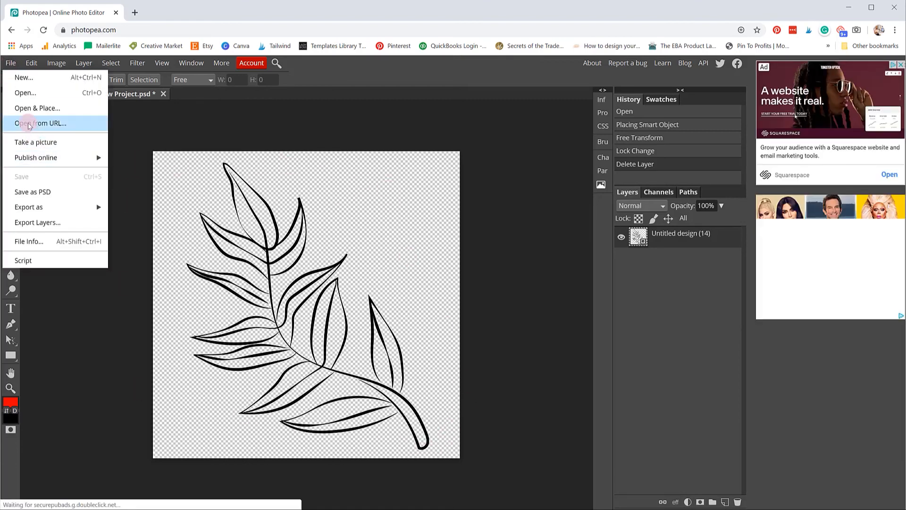
left_click(38, 109)
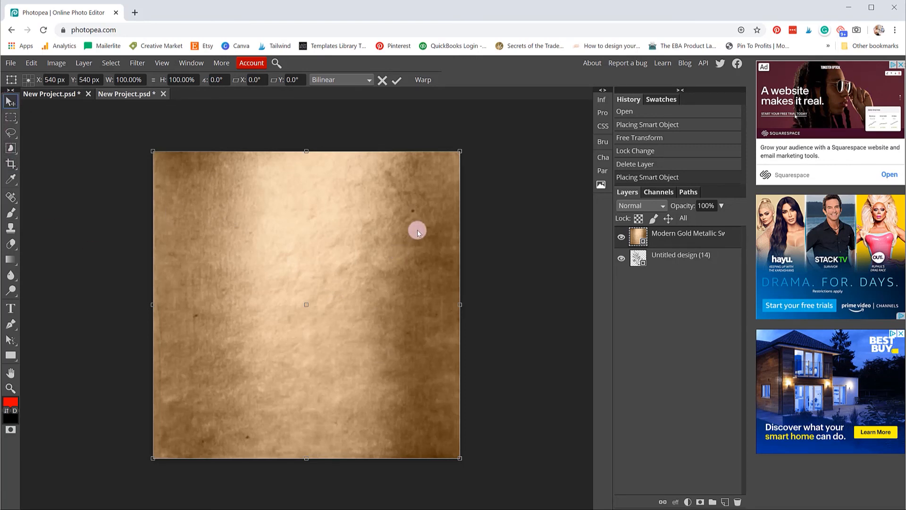
key("Return")
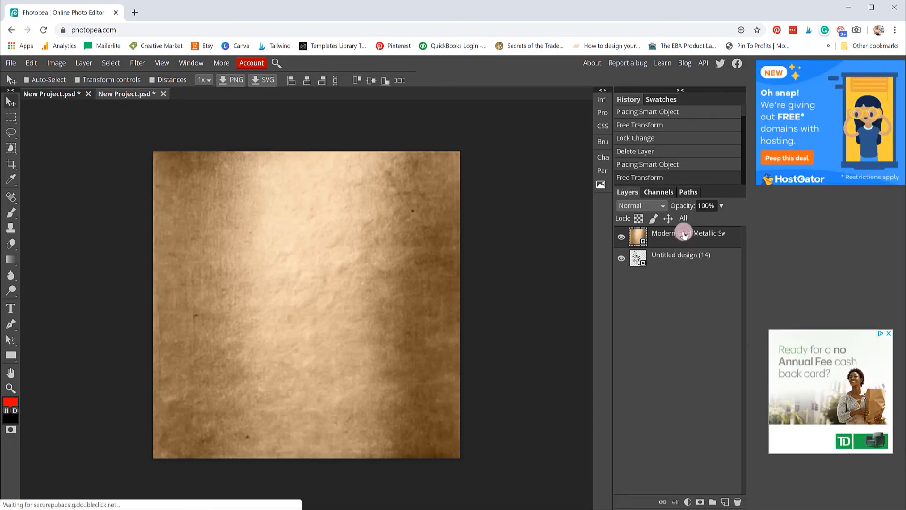
key("ctrl+alt+g")
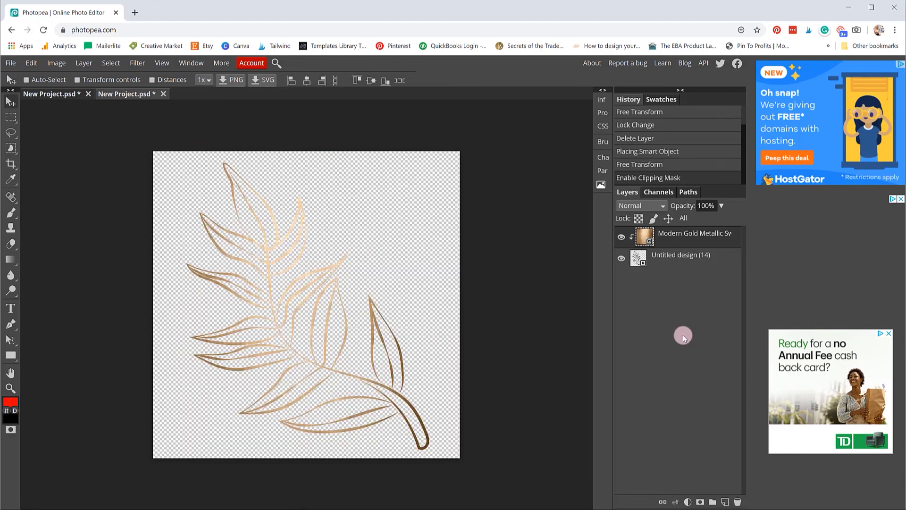